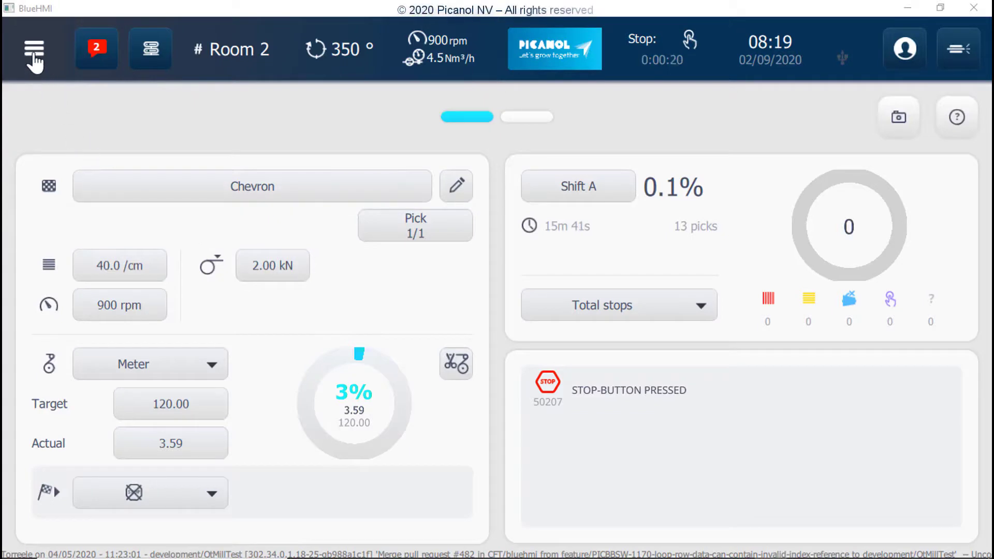
Navigate from the main menu to the Machine settings overview for SmartShed
left_click(35, 51)
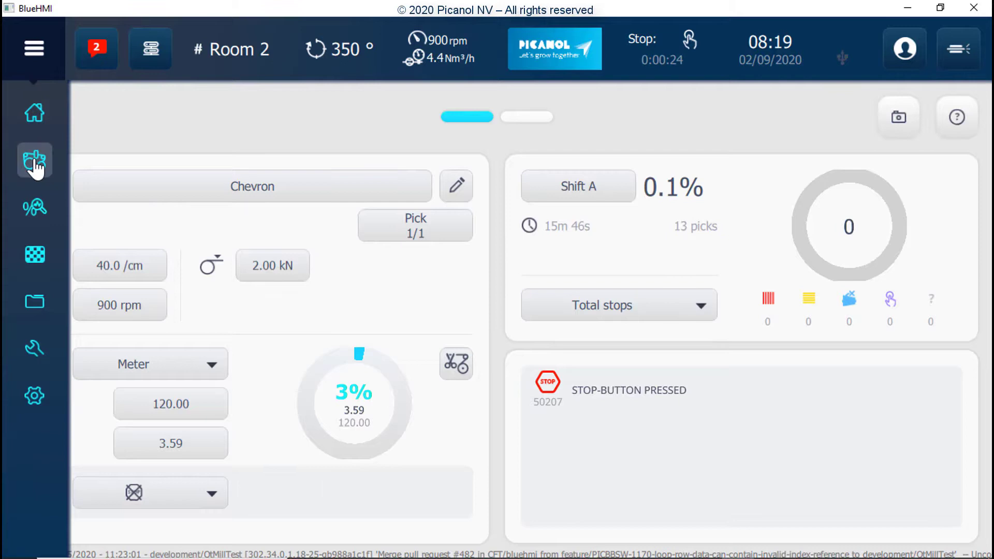
left_click(34, 162)
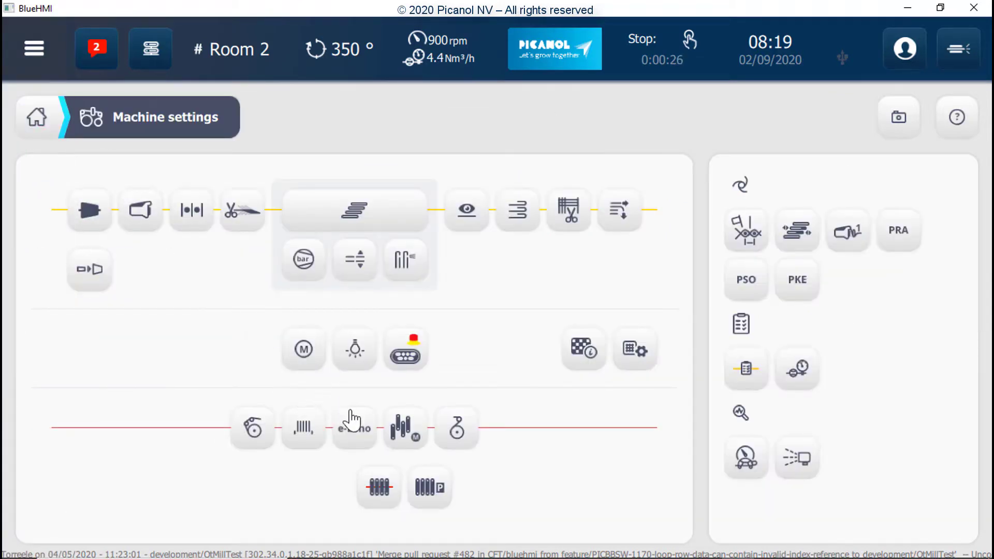
left_click(402, 429)
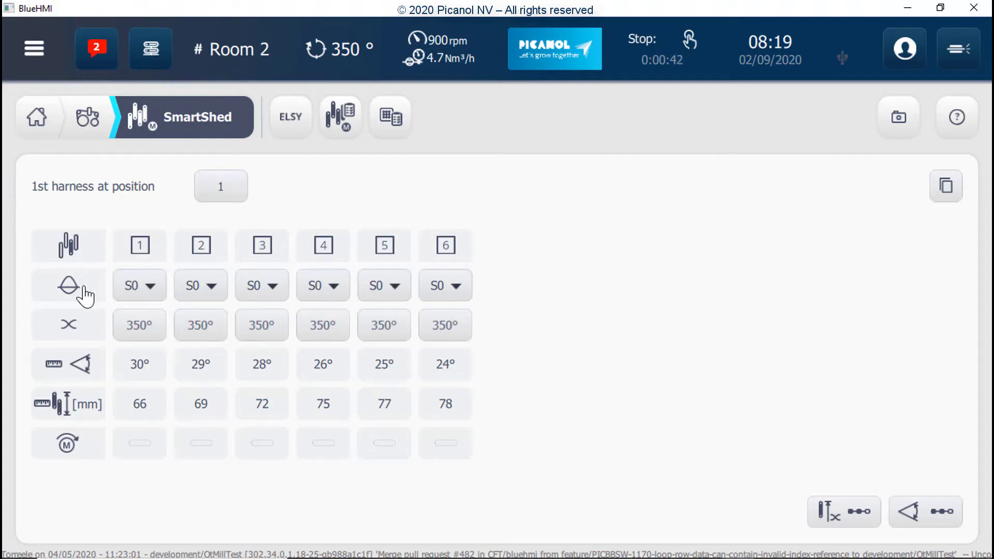
left_click(158, 297)
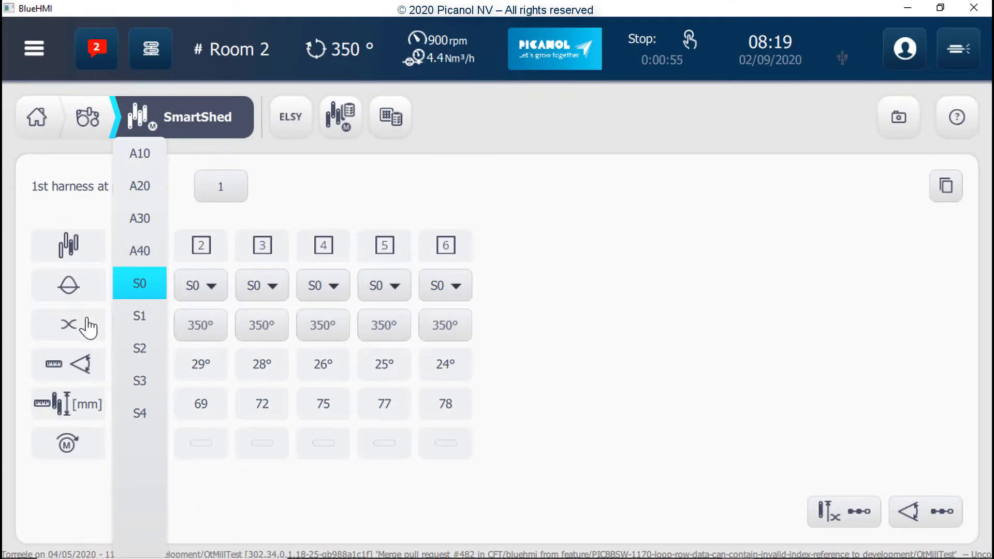
left_click(92, 295)
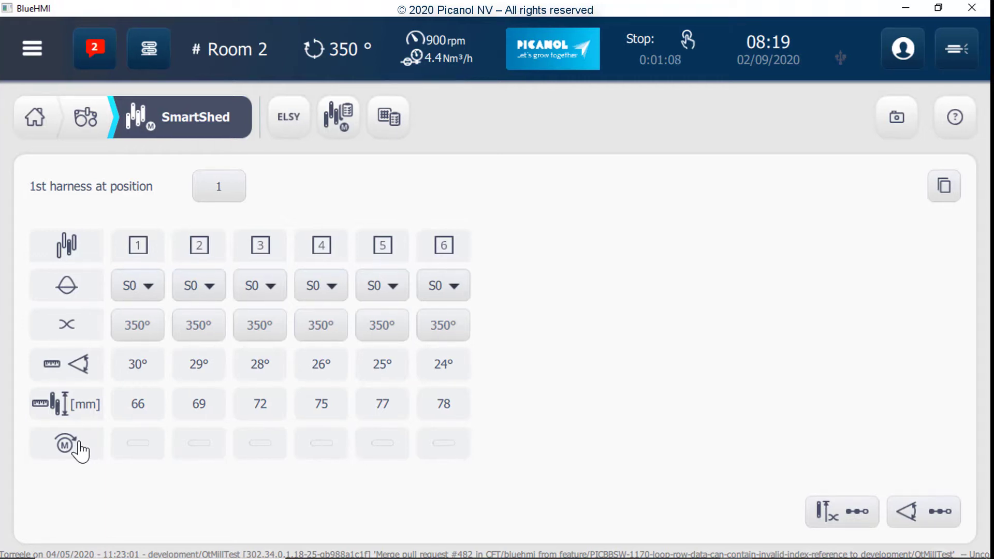
Start the shed angle wizard and advance to step 2's per-position angle table
left_click(935, 524)
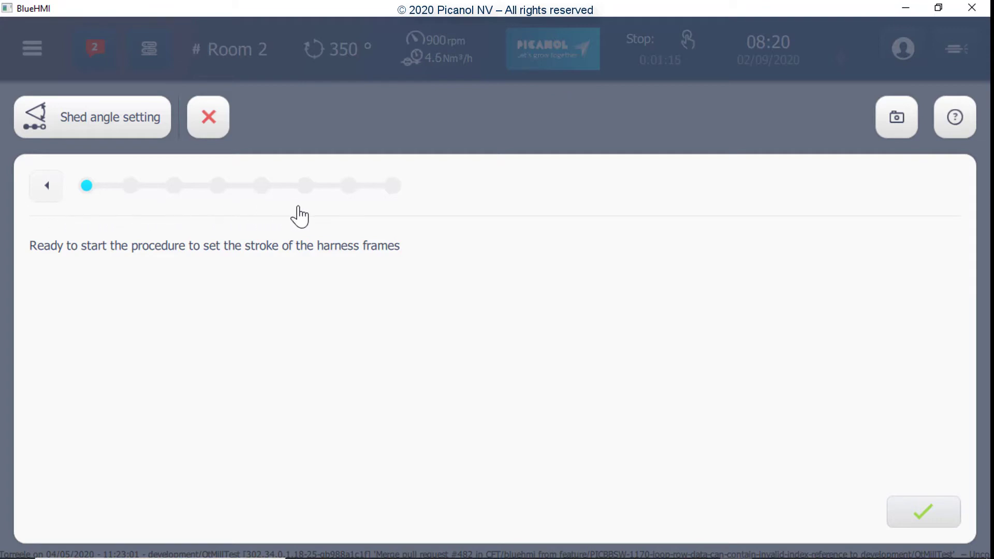
left_click(933, 517)
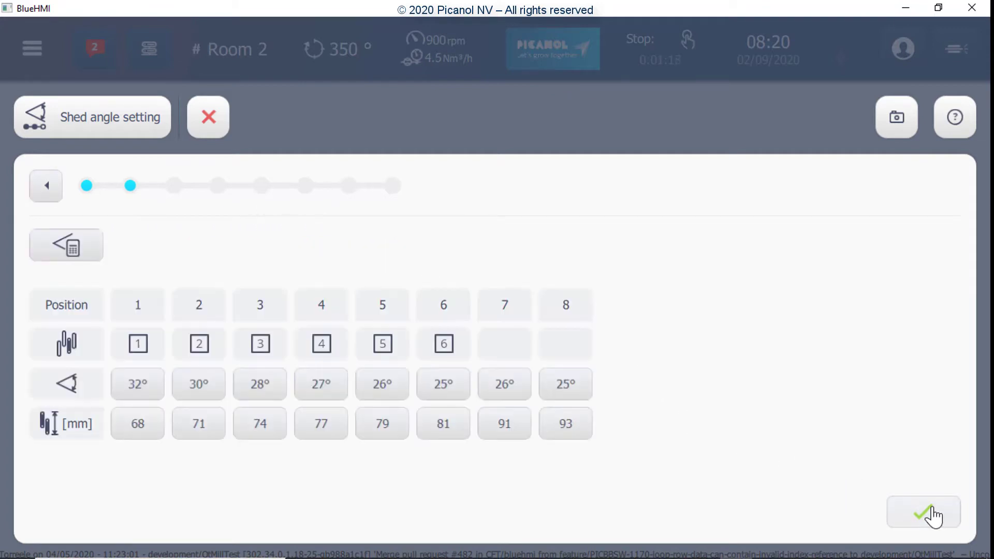
Apply the calculated 28° shed angle and move on to the stroking-position step
left_click(88, 263)
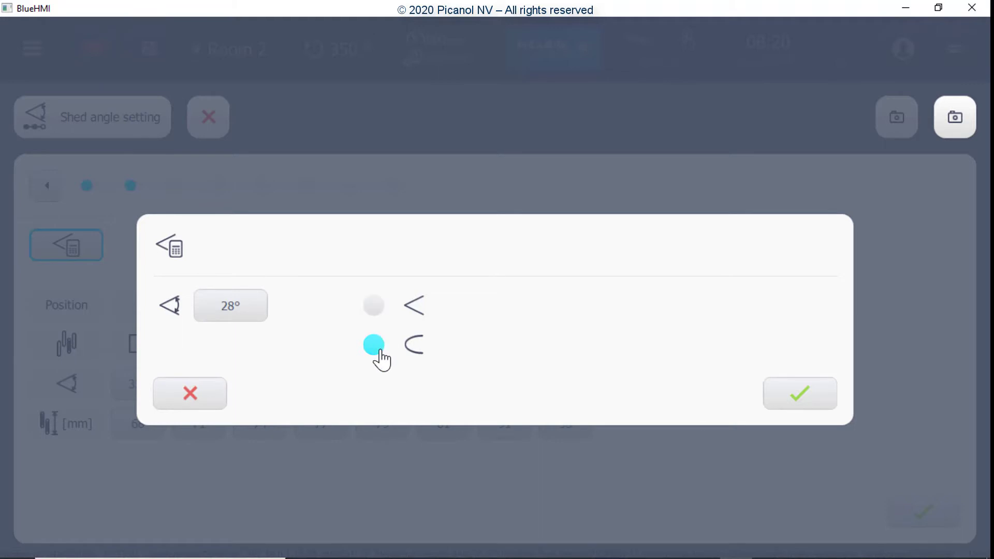
left_click(796, 407)
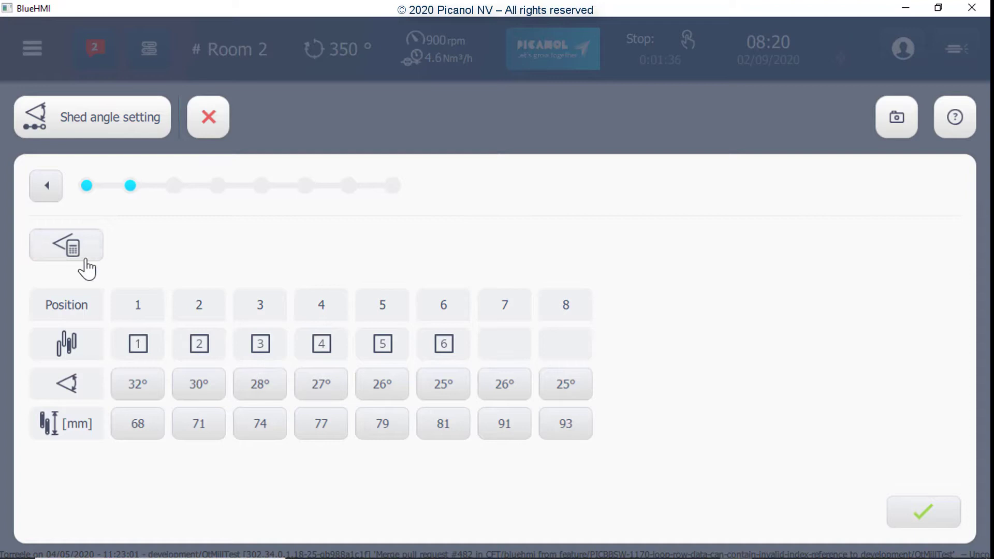
left_click(81, 248)
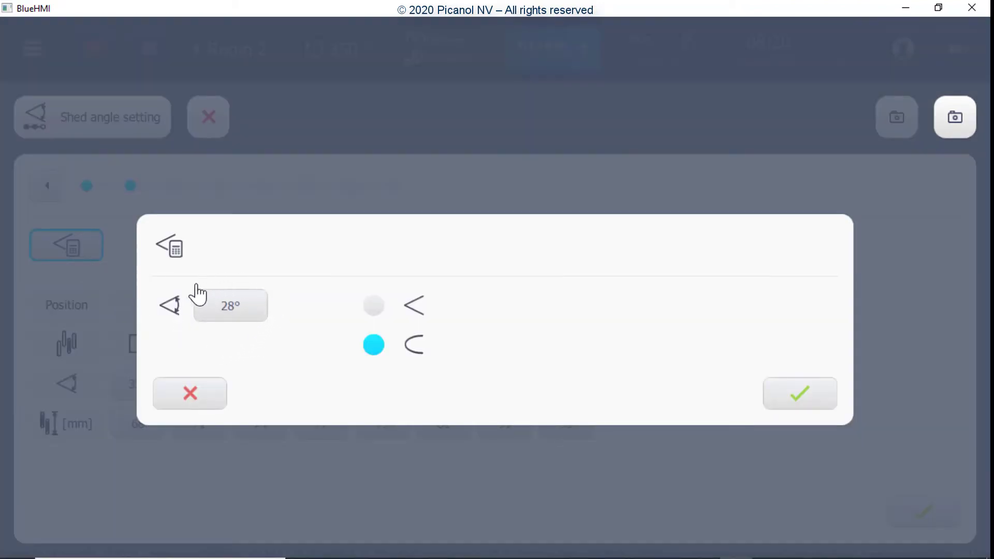
left_click(190, 395)
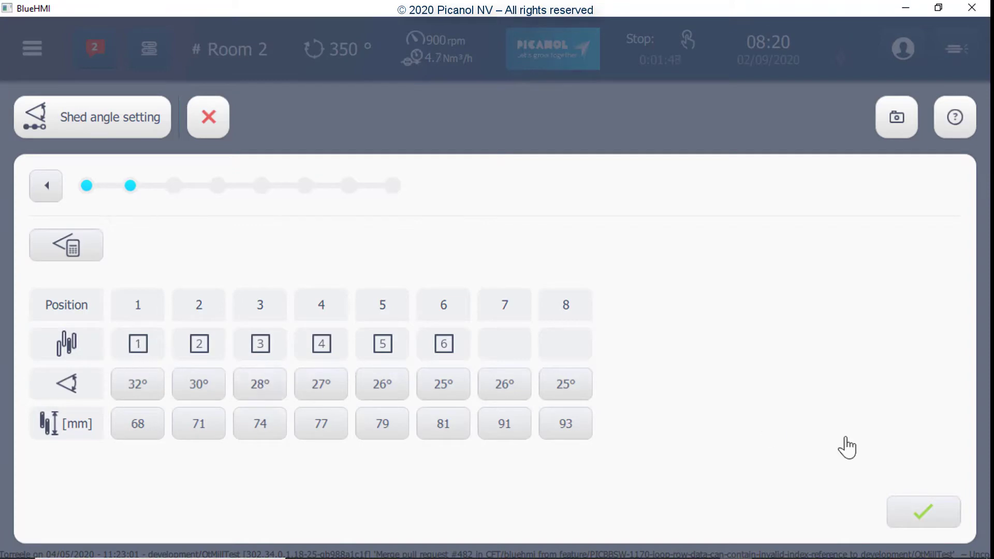
left_click(937, 522)
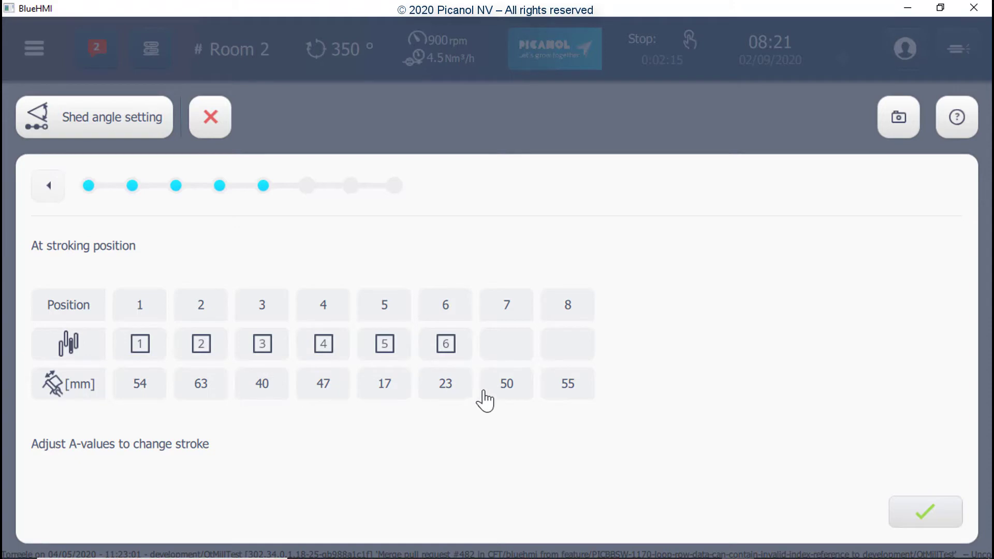
Accept the measured strokes, updating SmartShed frame heights to 66–79 mm
left_click(926, 513)
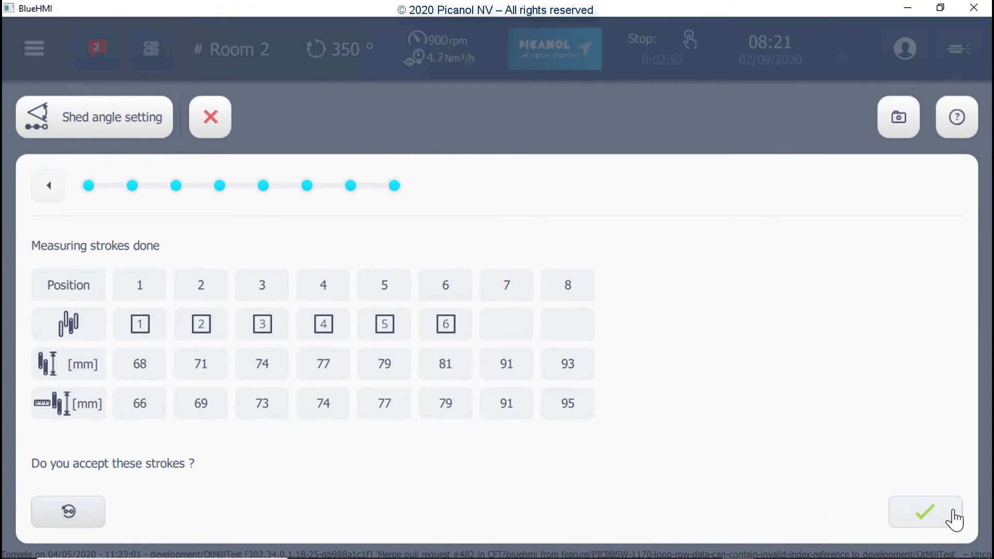
left_click(955, 518)
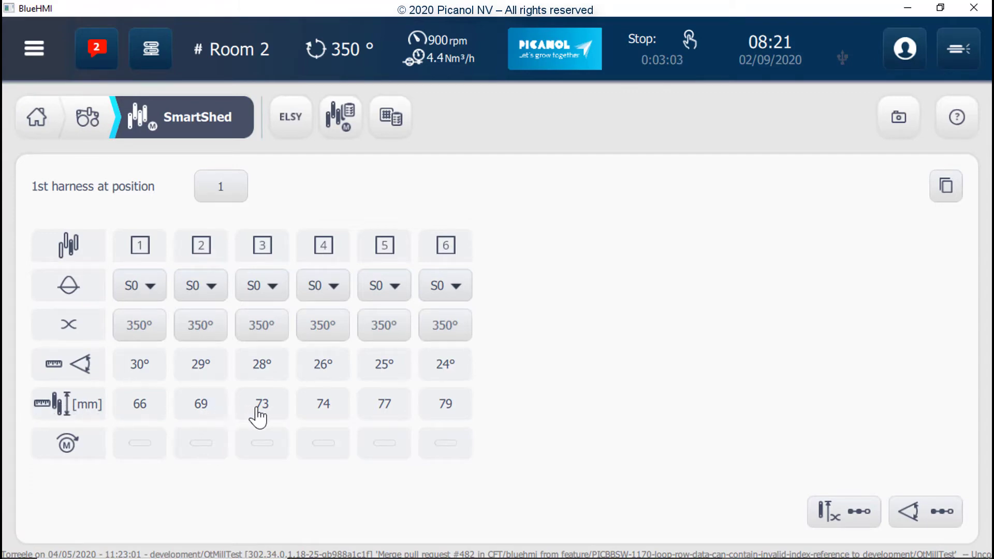
Start the harness height wizard with C (symmetric) heddles, reaching crossing-position heights
left_click(828, 517)
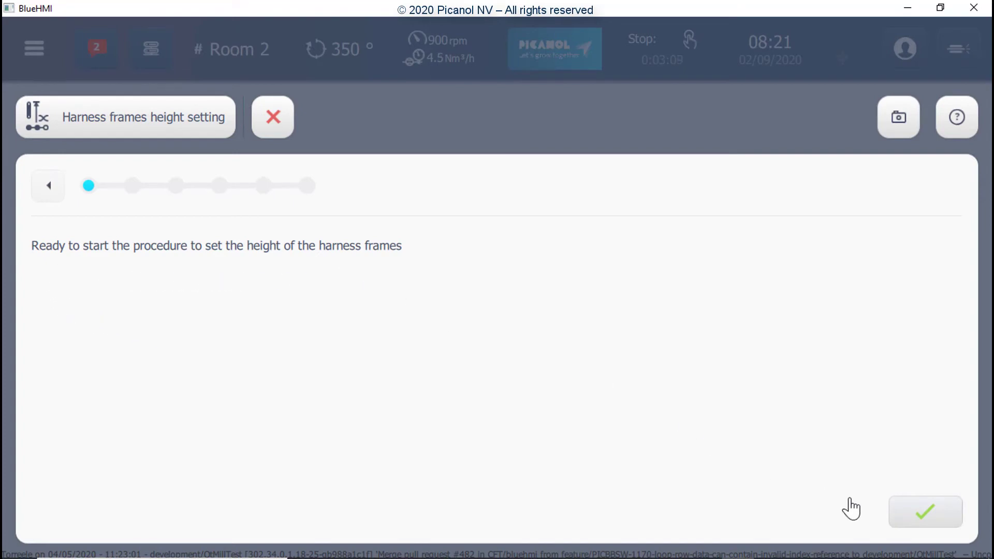
left_click(917, 520)
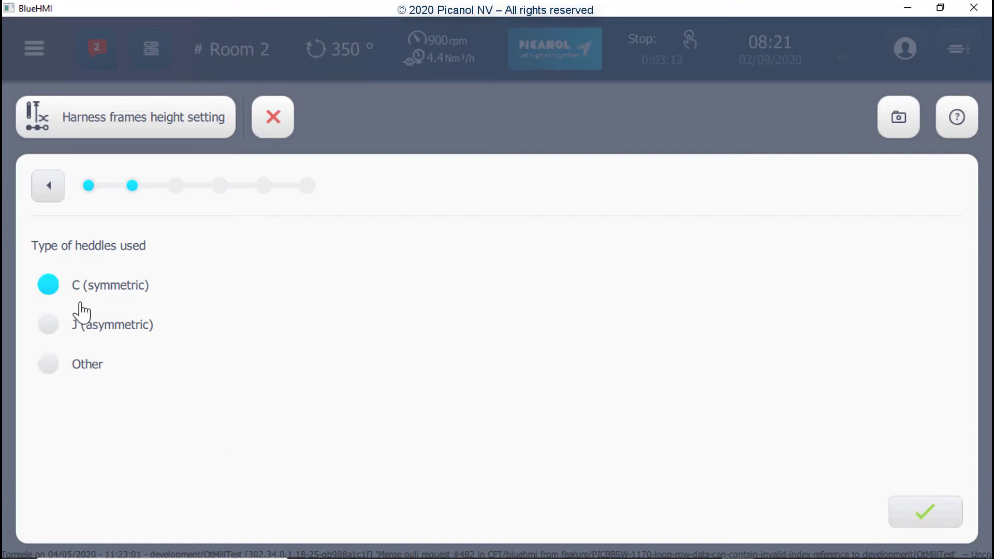
left_click(947, 520)
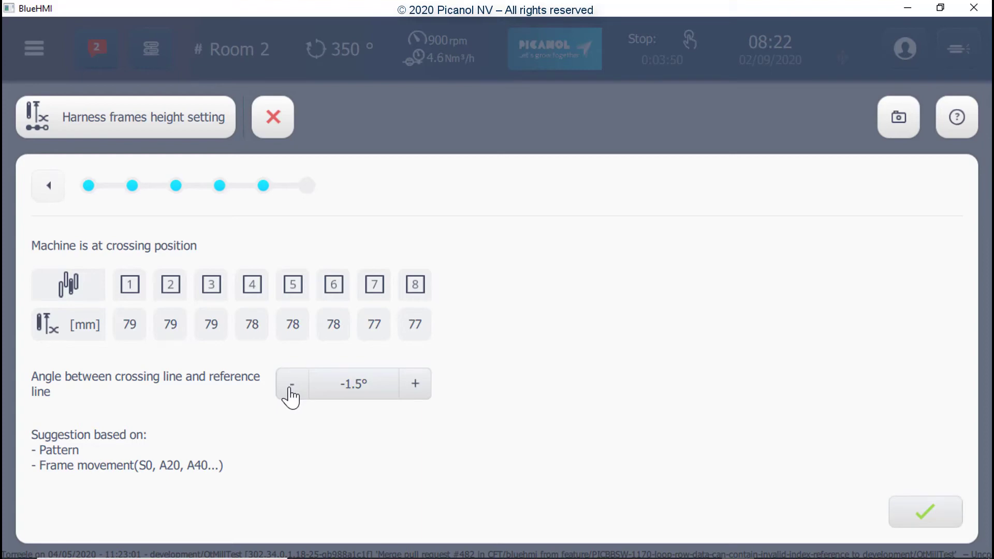
Accept the suggested 79–77 mm frame heights and confirm they were adjusted
left_click(932, 512)
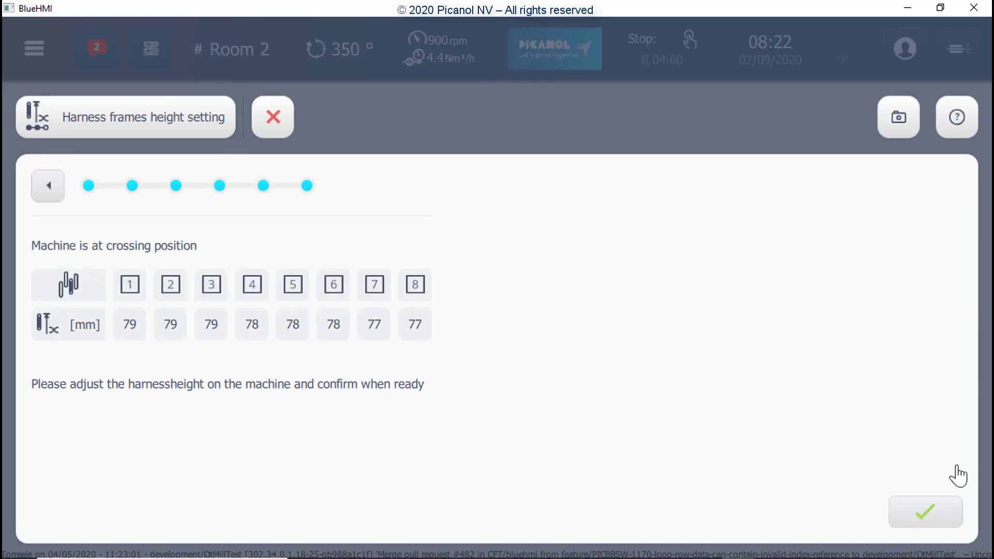
left_click(927, 512)
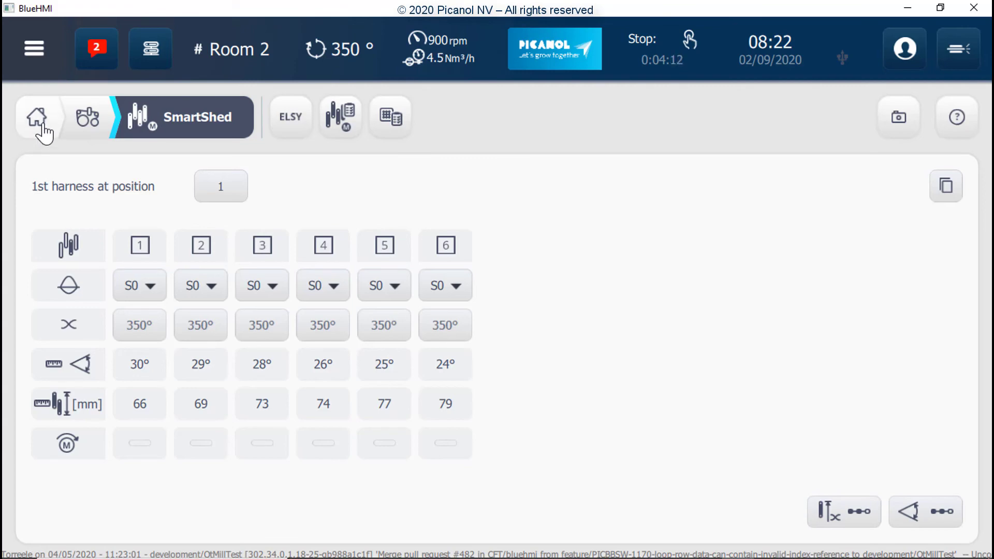
Return to the Home dashboard showing the Chevron style at 3.59 of 120 m
left_click(38, 118)
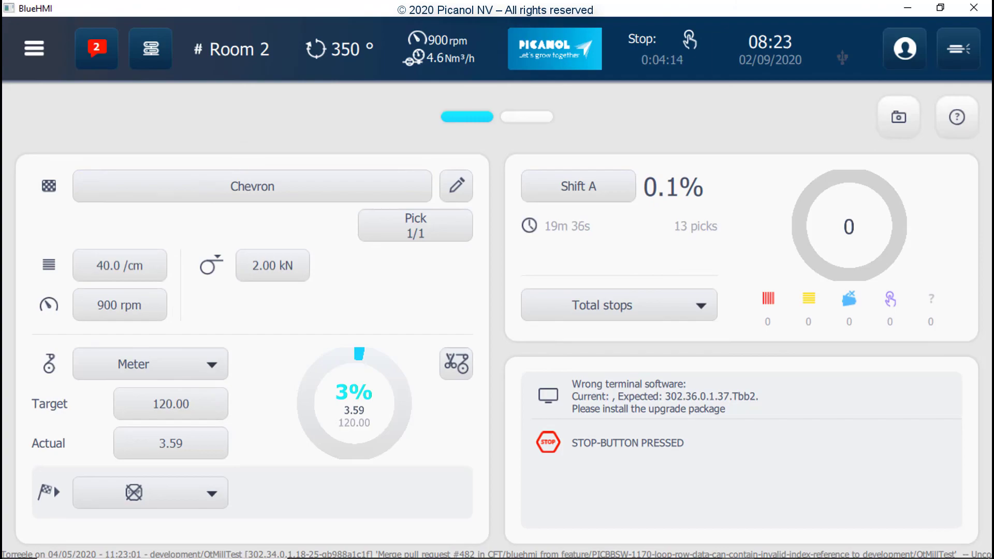